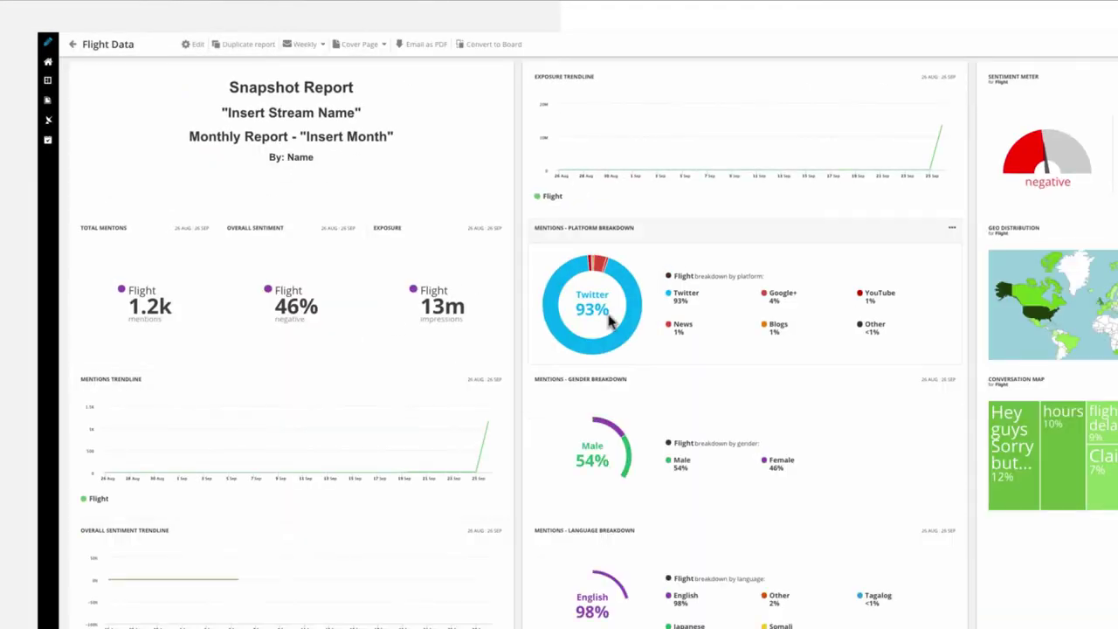
- Start a new board from the Stream Snapshot Report template
{"action": "scroll", "coordinate": [609, 322], "scroll_direction": "right", "scroll_amount": 5}
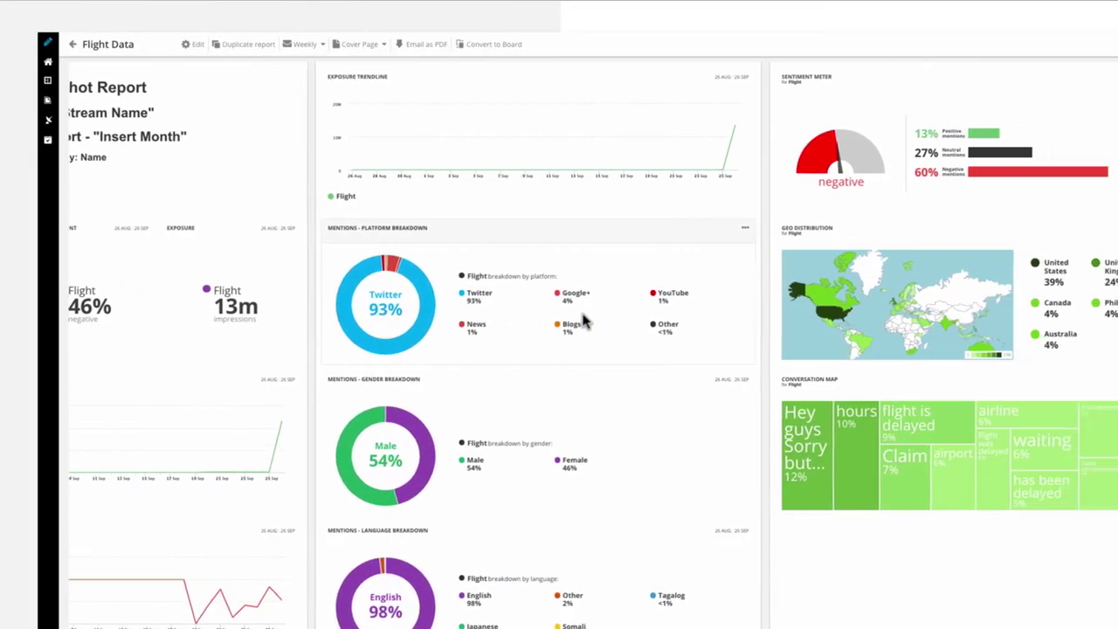
{"action": "scroll", "coordinate": [585, 322], "scroll_direction": "right", "scroll_amount": 3}
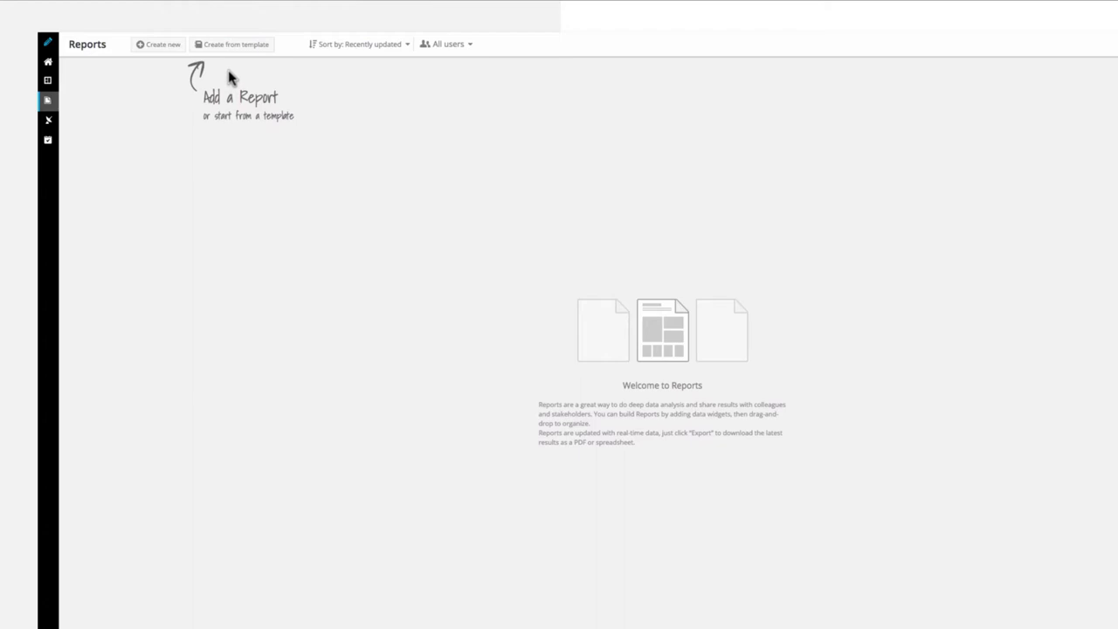
{"action": "left_click", "coordinate": [232, 49]}
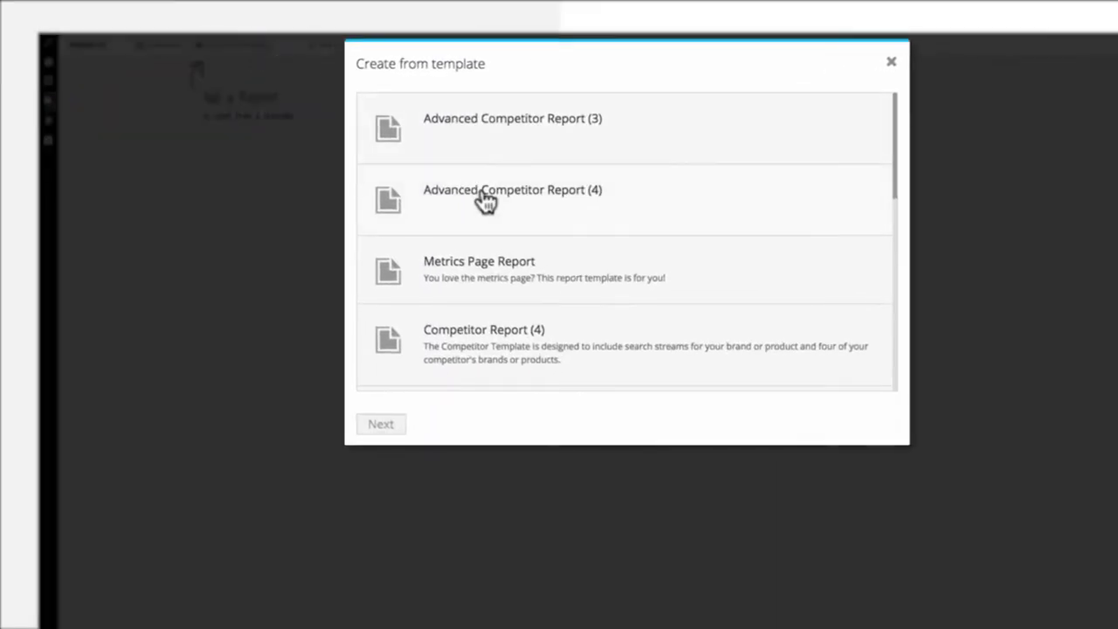
{"action": "scroll", "coordinate": [494, 206], "scroll_direction": "down", "scroll_amount": 3}
{"action": "scroll", "coordinate": [494, 207], "scroll_direction": "down", "scroll_amount": 5}
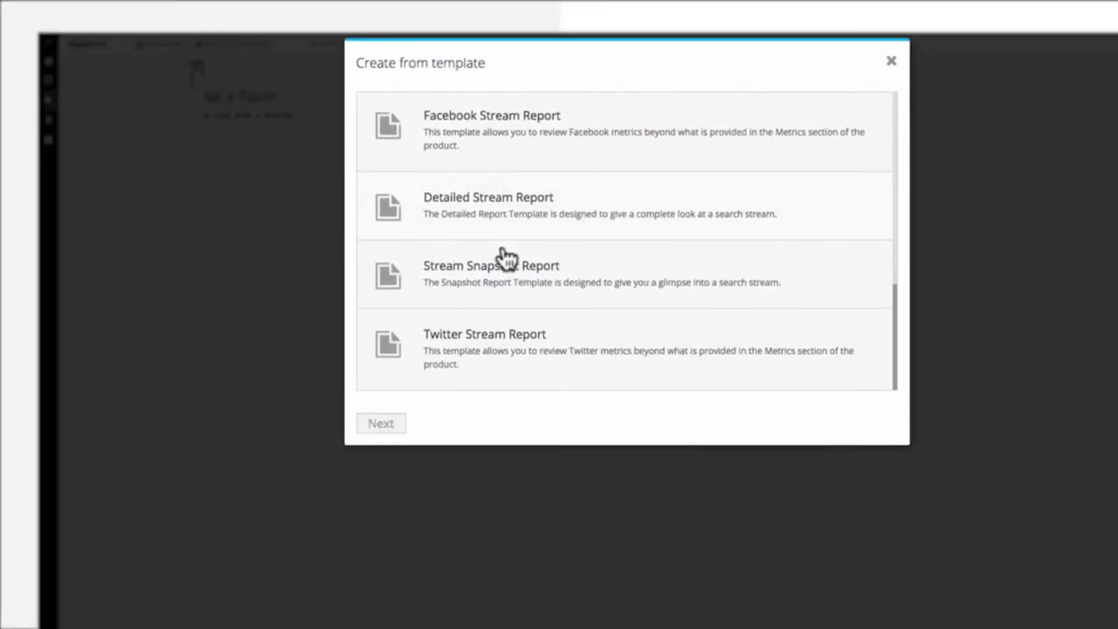
{"action": "left_click", "coordinate": [500, 273]}
{"action": "left_click", "coordinate": [382, 425]}
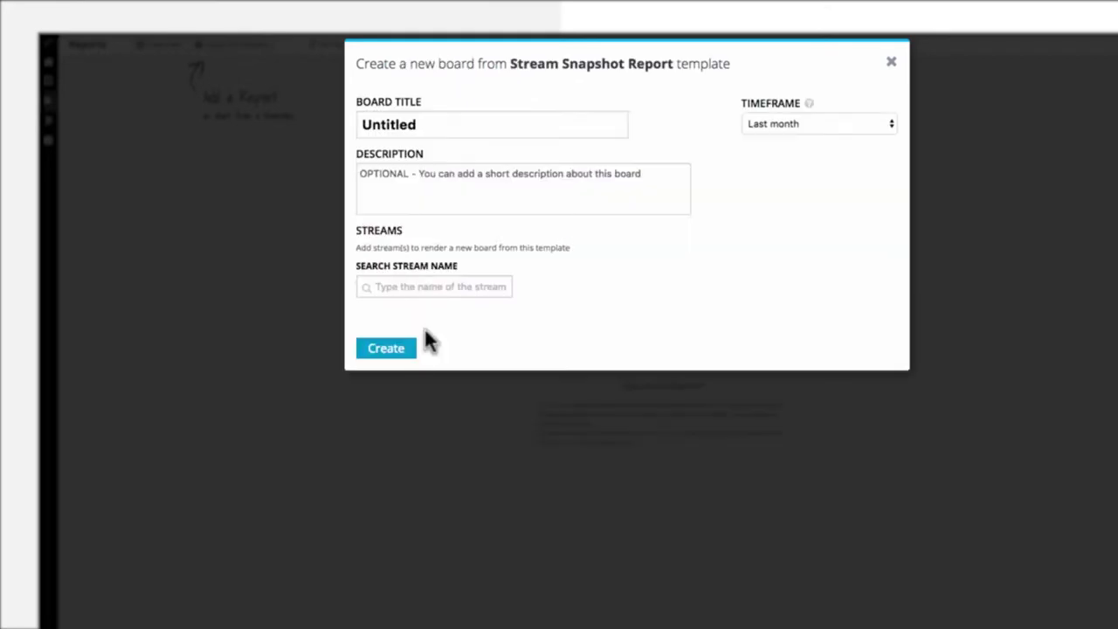
- Title the board Flight Data and add the Flight stream to it
{"action": "left_click", "coordinate": [440, 135]}
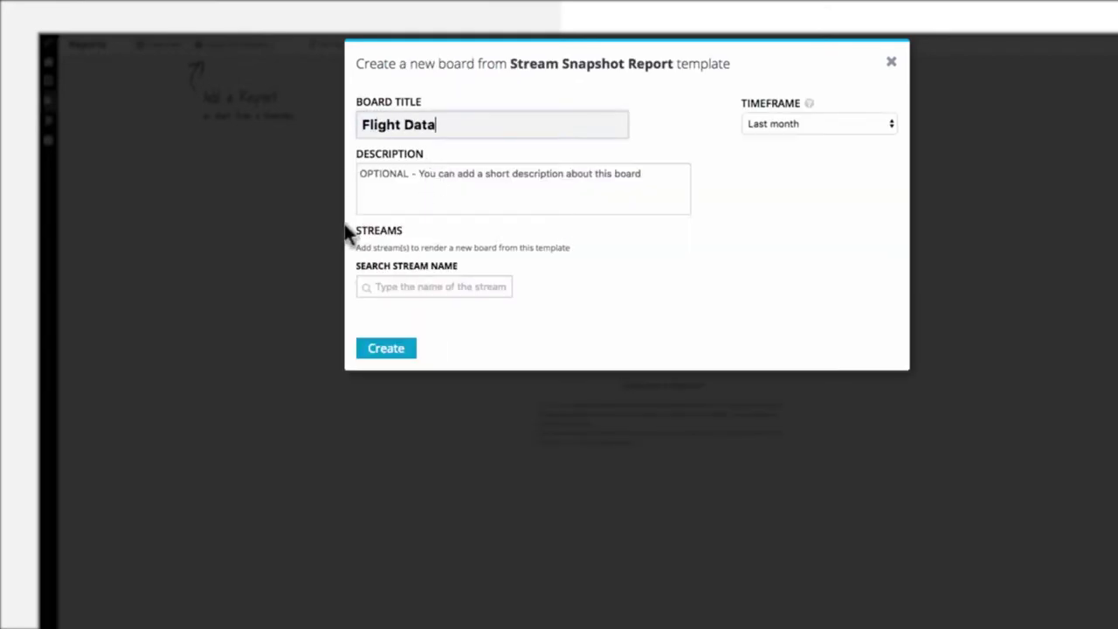
{"action": "left_click", "coordinate": [393, 285]}
{"action": "type", "text": "fligh"}
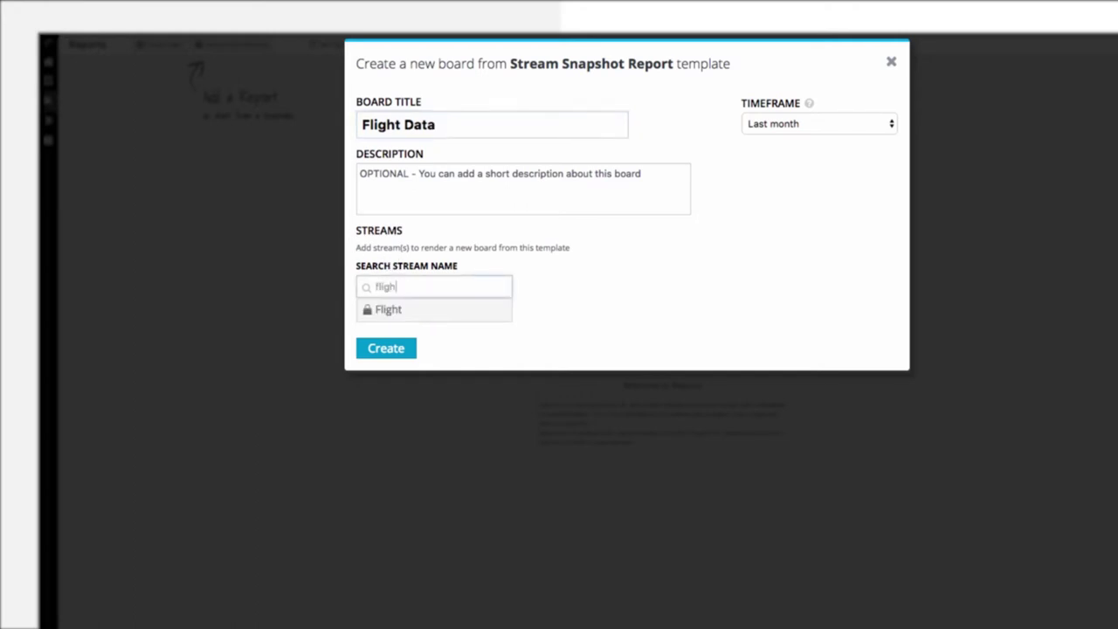
{"action": "left_click", "coordinate": [436, 315]}
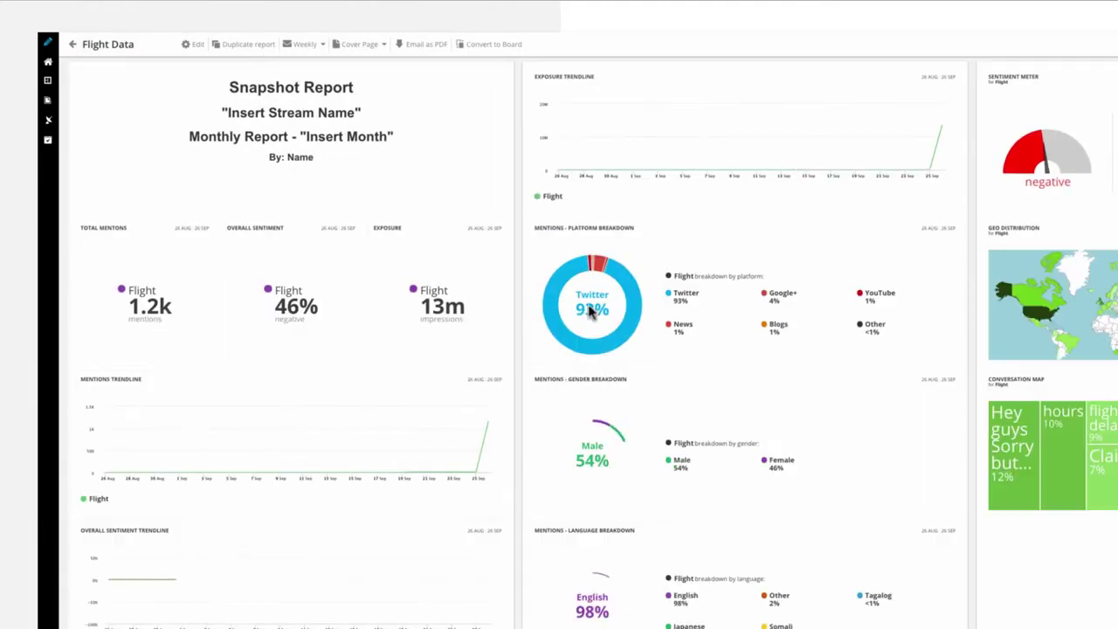
{"action": "scroll", "coordinate": [590, 312], "scroll_direction": "right", "scroll_amount": 5}
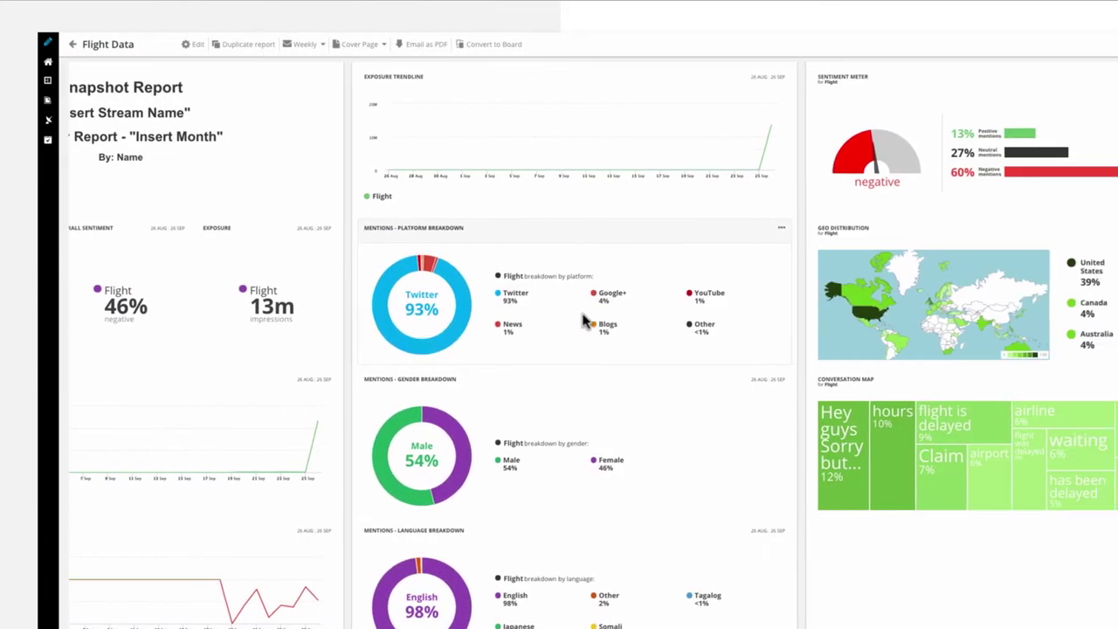
{"action": "scroll", "coordinate": [583, 321], "scroll_direction": "right", "scroll_amount": 3}
{"action": "left_click_drag", "start_coordinate": [782, 507], "coordinate": [527, 315]}
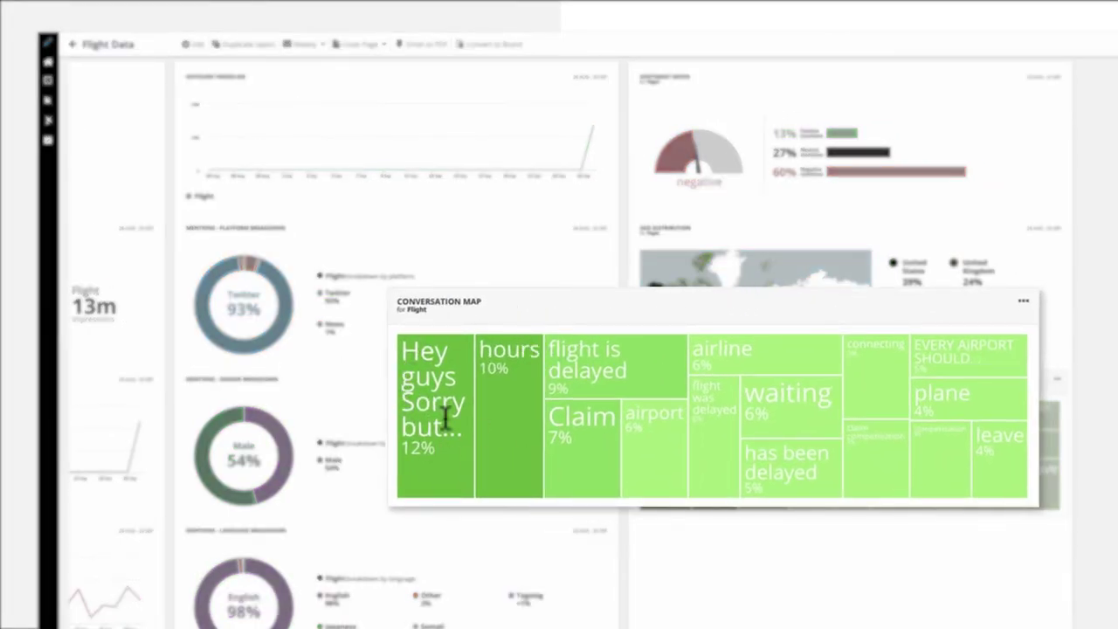
{"action": "left_click_drag", "start_coordinate": [446, 420], "coordinate": [635, 339]}
{"action": "left_click_drag", "start_coordinate": [664, 149], "coordinate": [466, 190]}
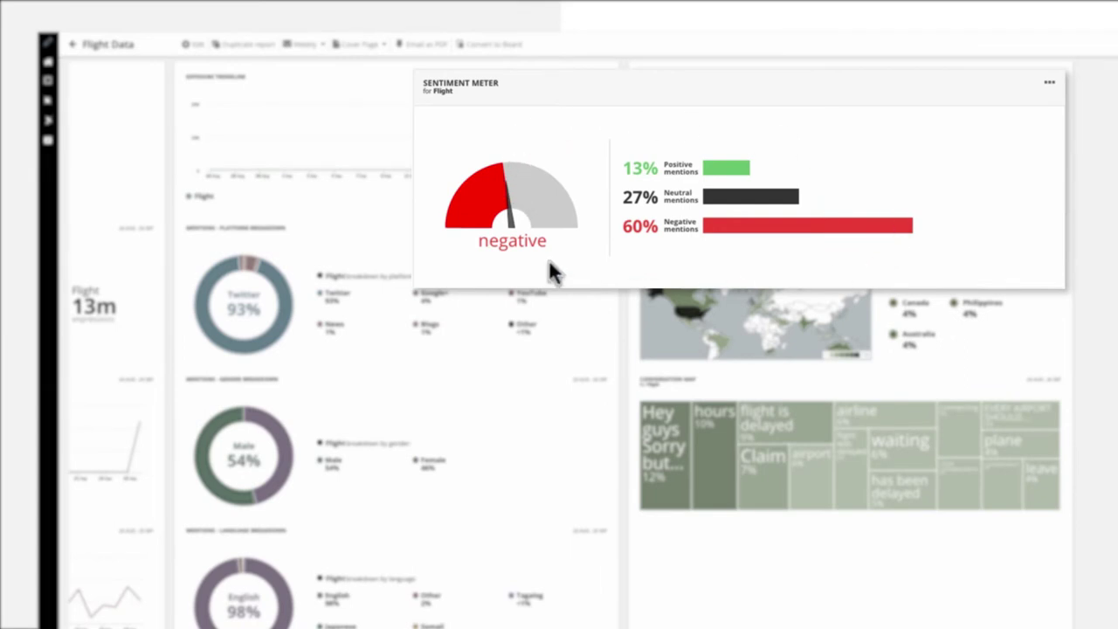
{"action": "left_click_drag", "start_coordinate": [550, 262], "coordinate": [413, 255]}
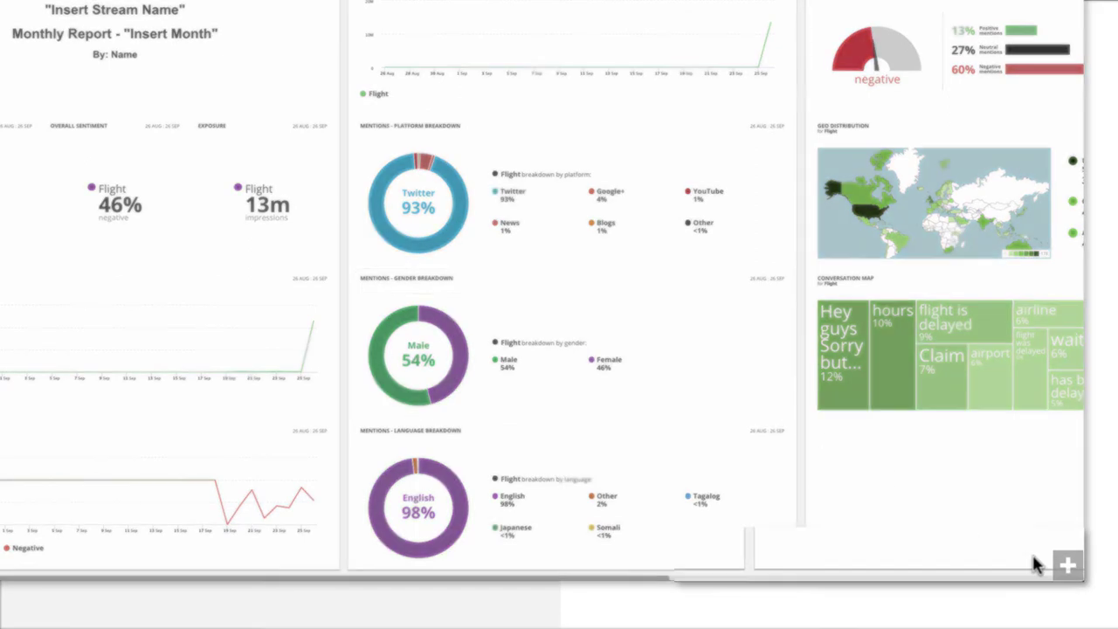
- Insert a Chart Comparison widget of Flight mentions broken down by platform
{"action": "left_click", "coordinate": [1068, 566]}
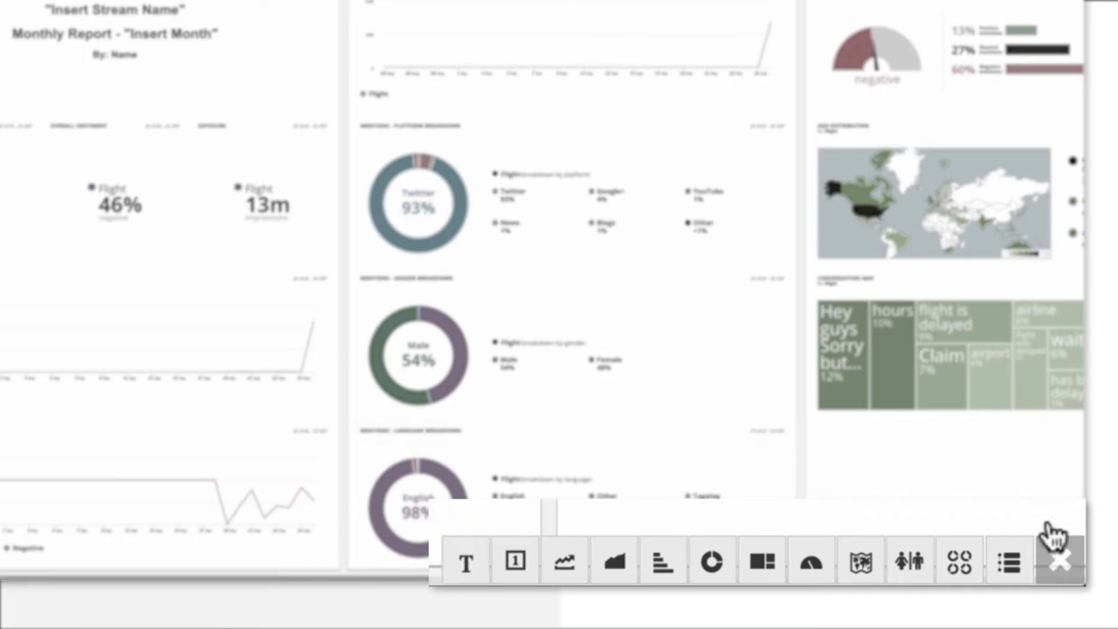
{"action": "left_click", "coordinate": [969, 564]}
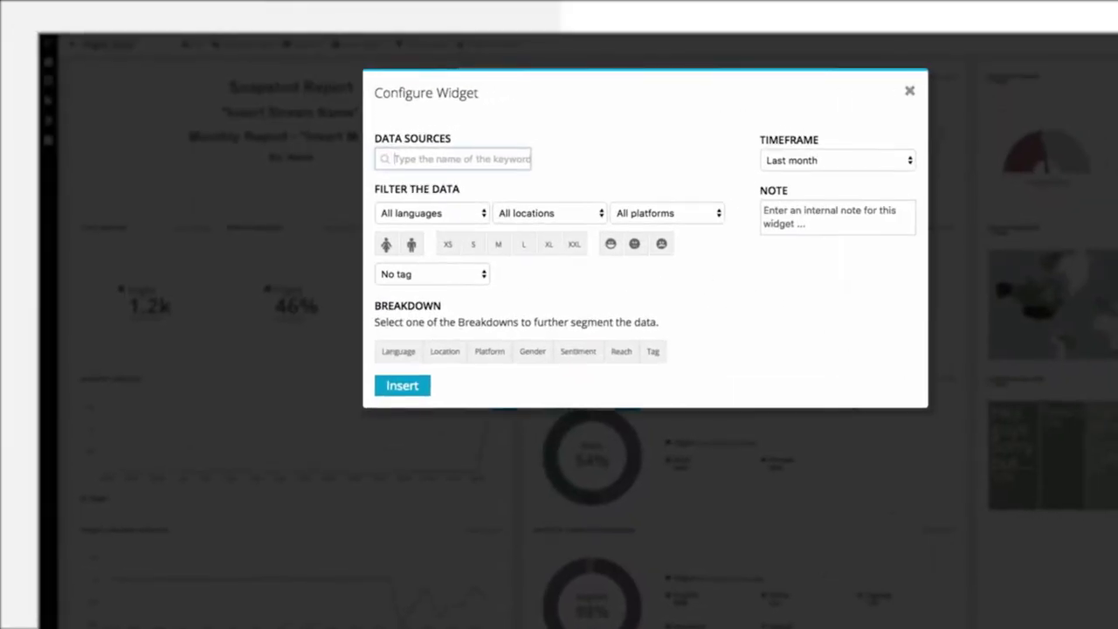
{"action": "type", "text": "flight"}
{"action": "key", "text": "Return"}
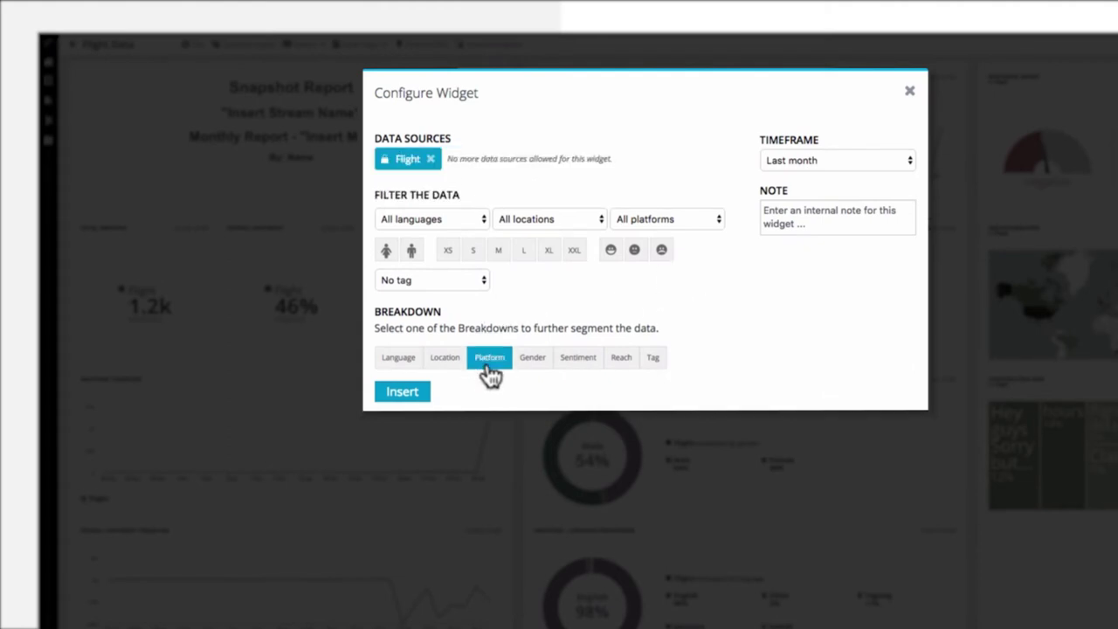
{"action": "left_click", "coordinate": [404, 392]}
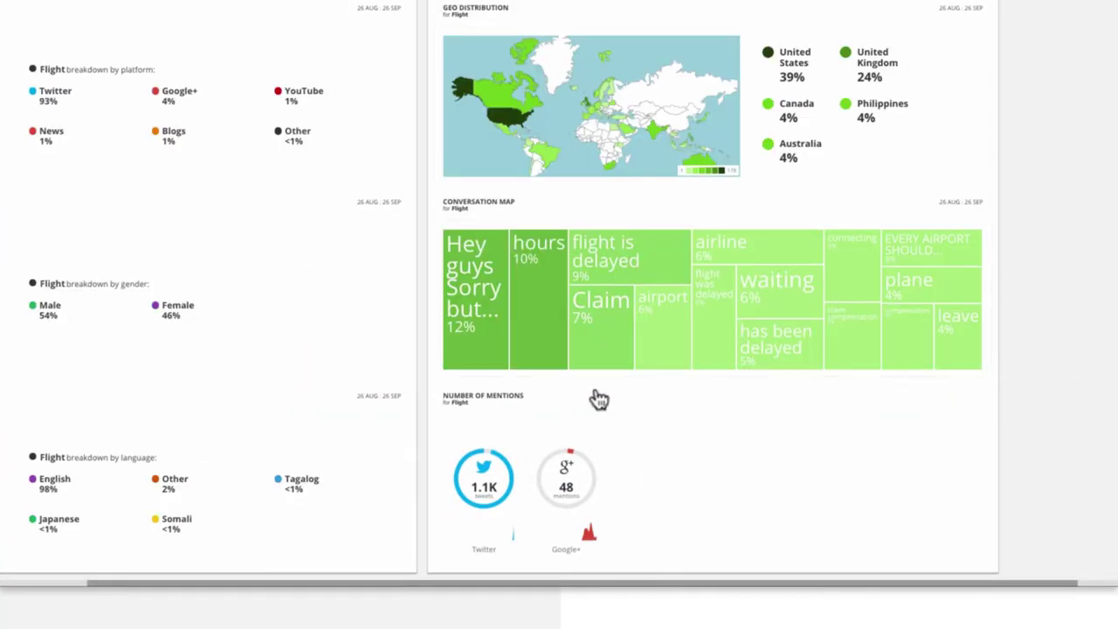
- Make the Number of Mentions widget large and try moving it above the Conversation Map
{"action": "left_click", "coordinate": [603, 399]}
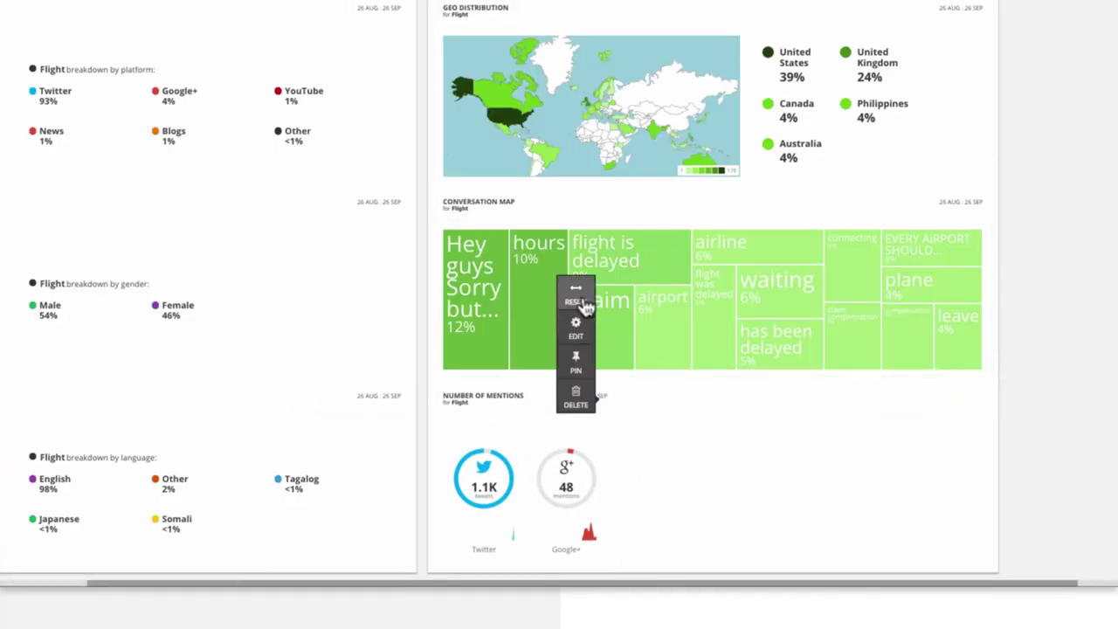
{"action": "left_click", "coordinate": [584, 303]}
{"action": "left_click", "coordinate": [583, 400]}
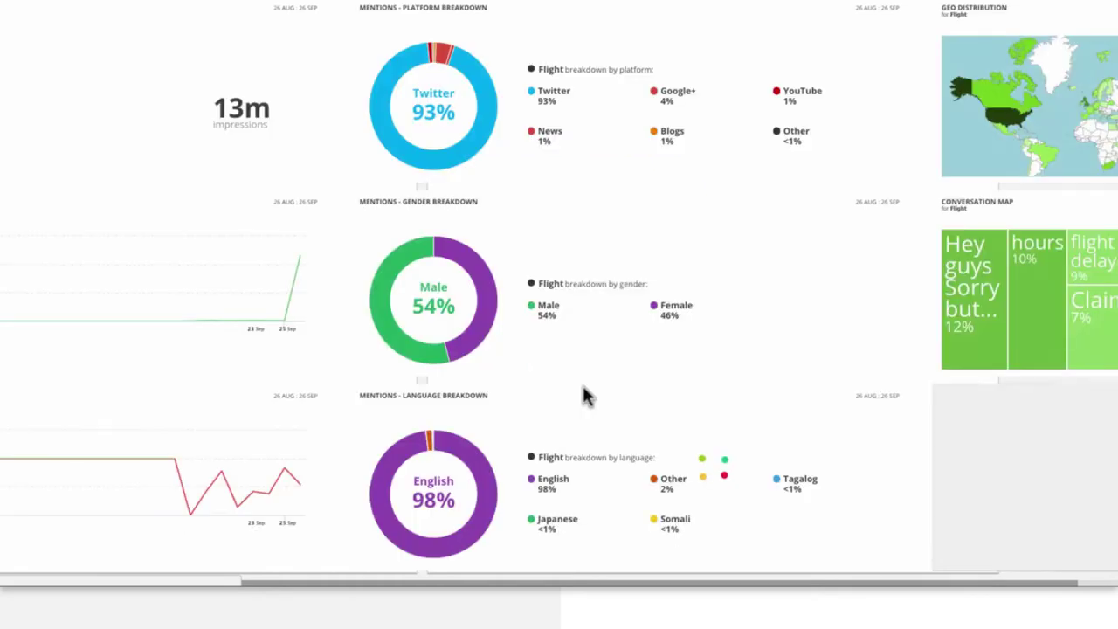
{"action": "left_click_drag", "start_coordinate": [734, 406], "coordinate": [802, 421]}
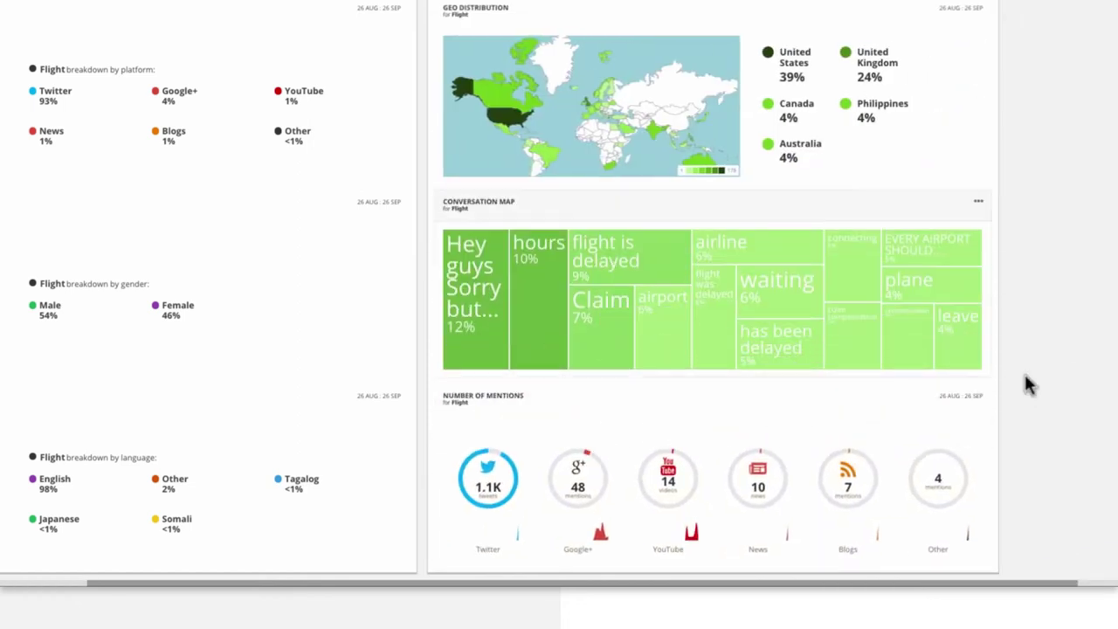
{"action": "left_click", "coordinate": [978, 398]}
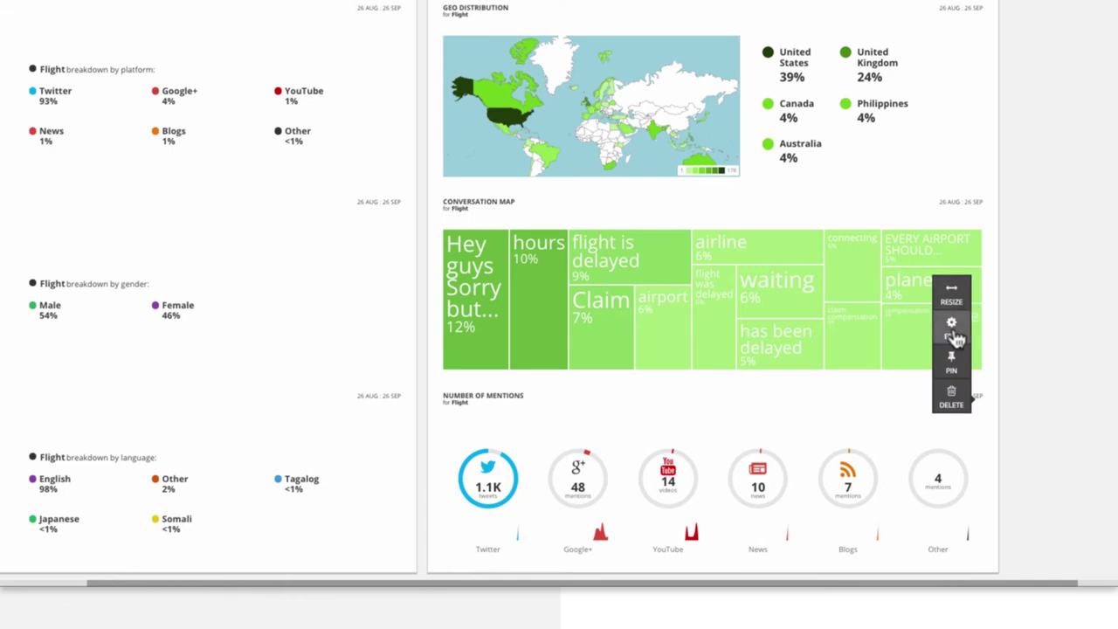
{"action": "left_click", "coordinate": [572, 405]}
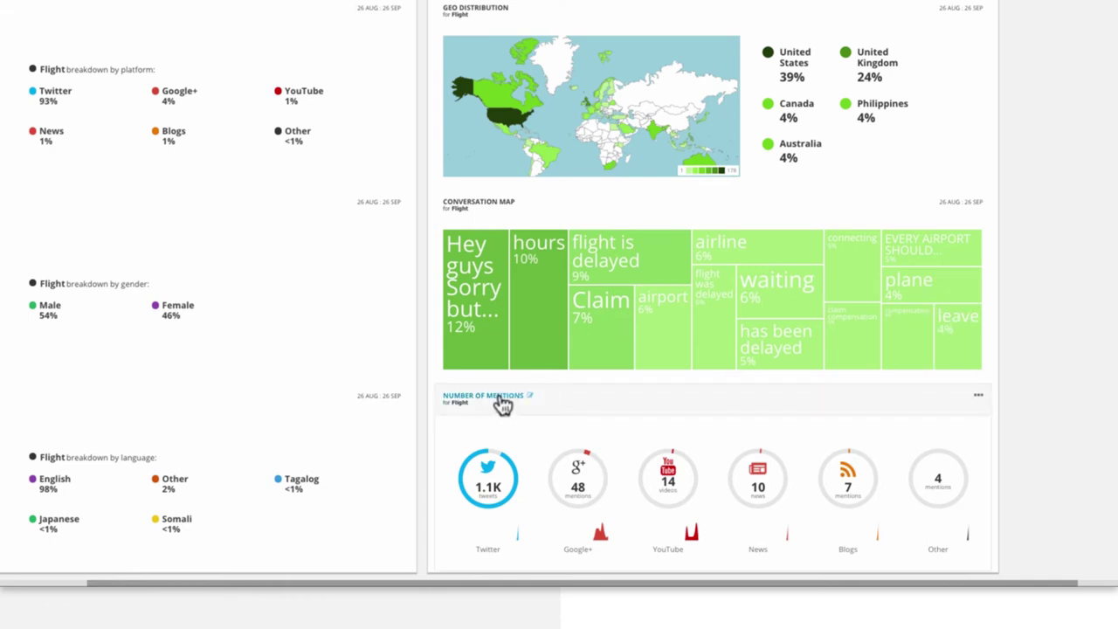
- Delete the Platform Info widget and confirm the deletion
{"action": "left_click", "coordinate": [502, 403]}
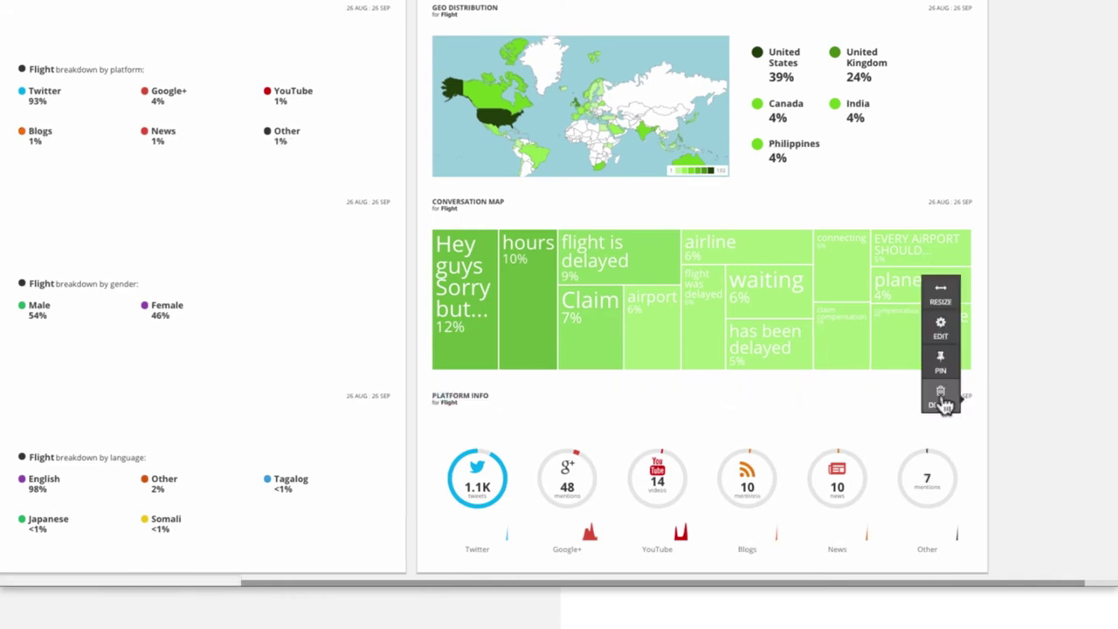
{"action": "left_click", "coordinate": [944, 402]}
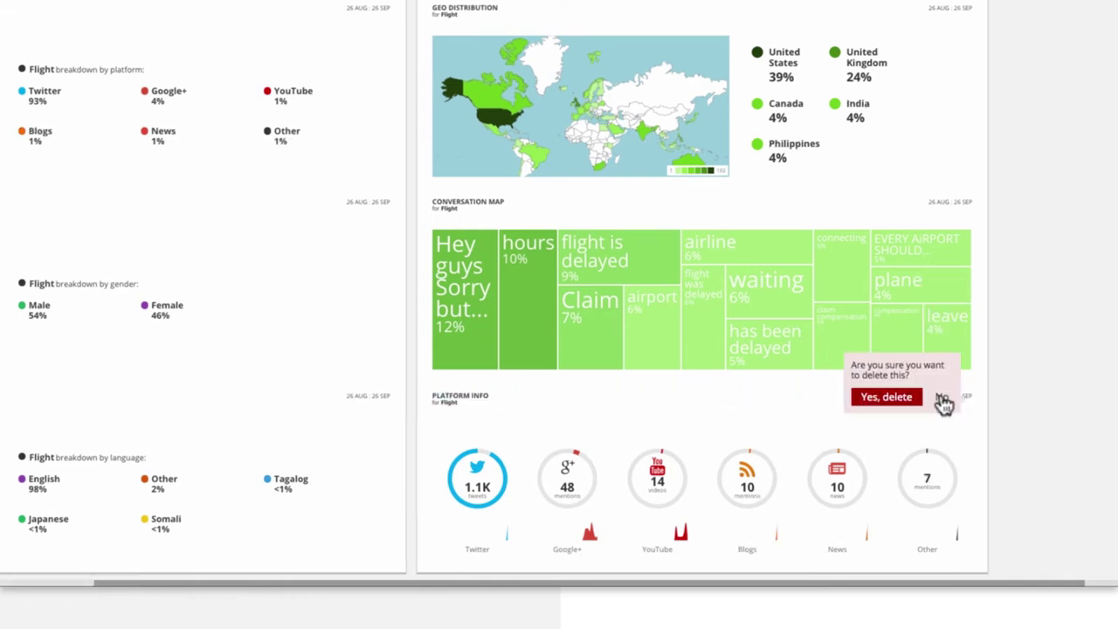
{"action": "left_click", "coordinate": [884, 398]}
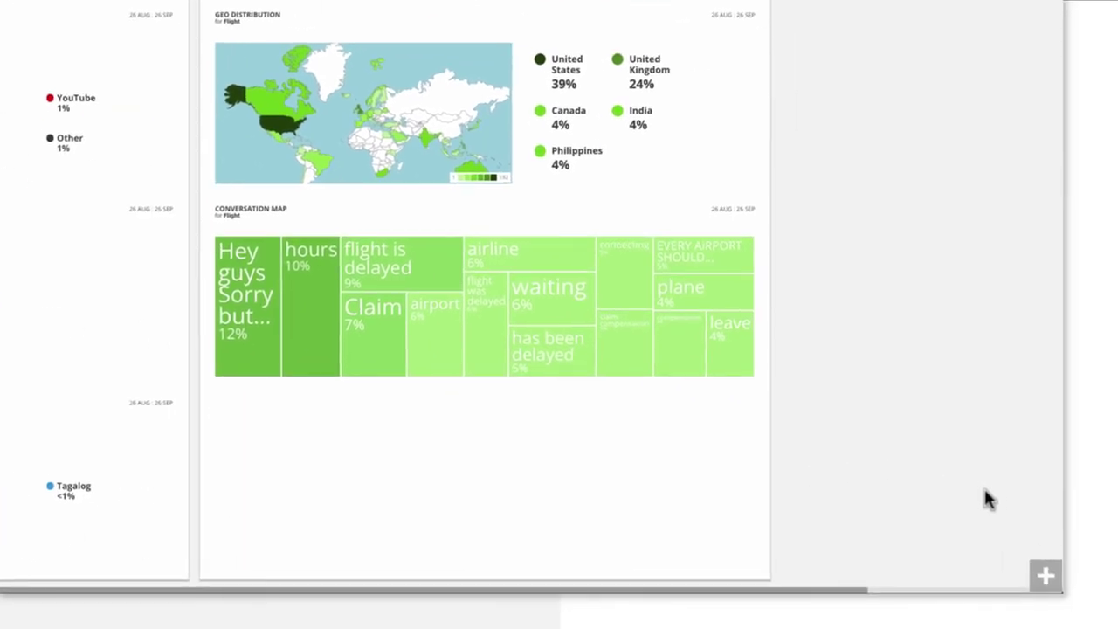
- Insert a text widget reading 'Results from our last influencers campaign on Twitter'
{"action": "left_click", "coordinate": [1045, 575]}
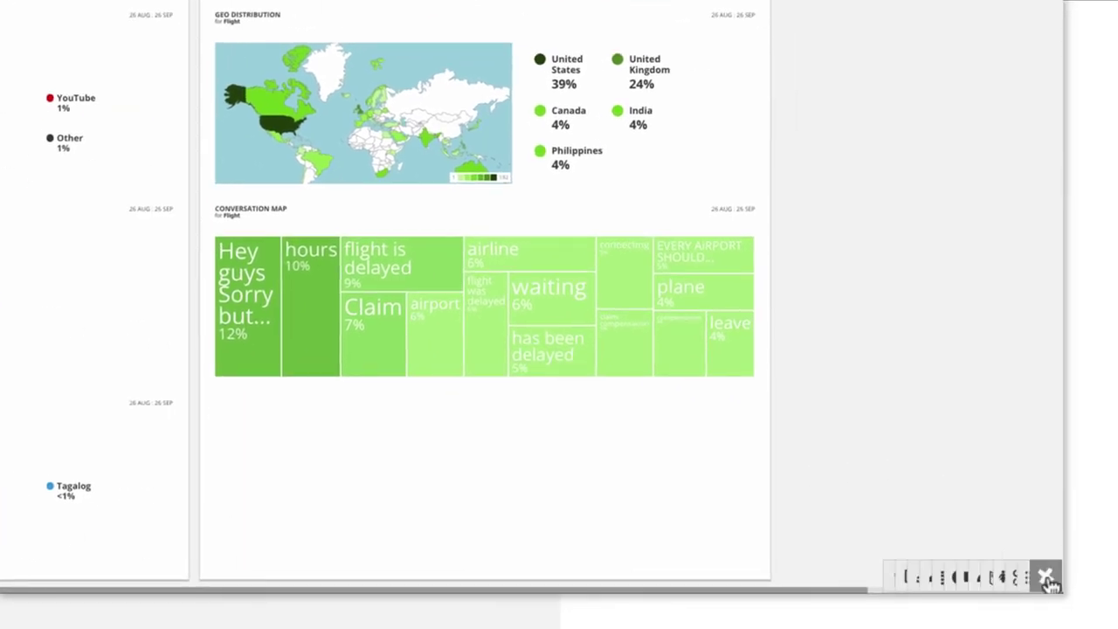
{"action": "left_click", "coordinate": [647, 577]}
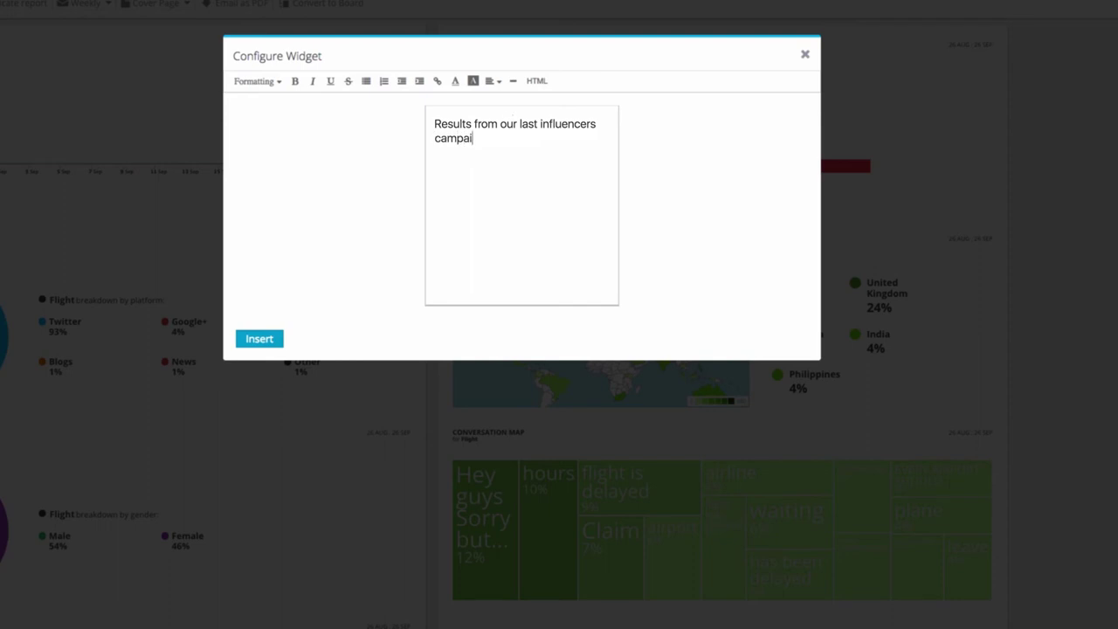
{"action": "left_click", "coordinate": [265, 341]}
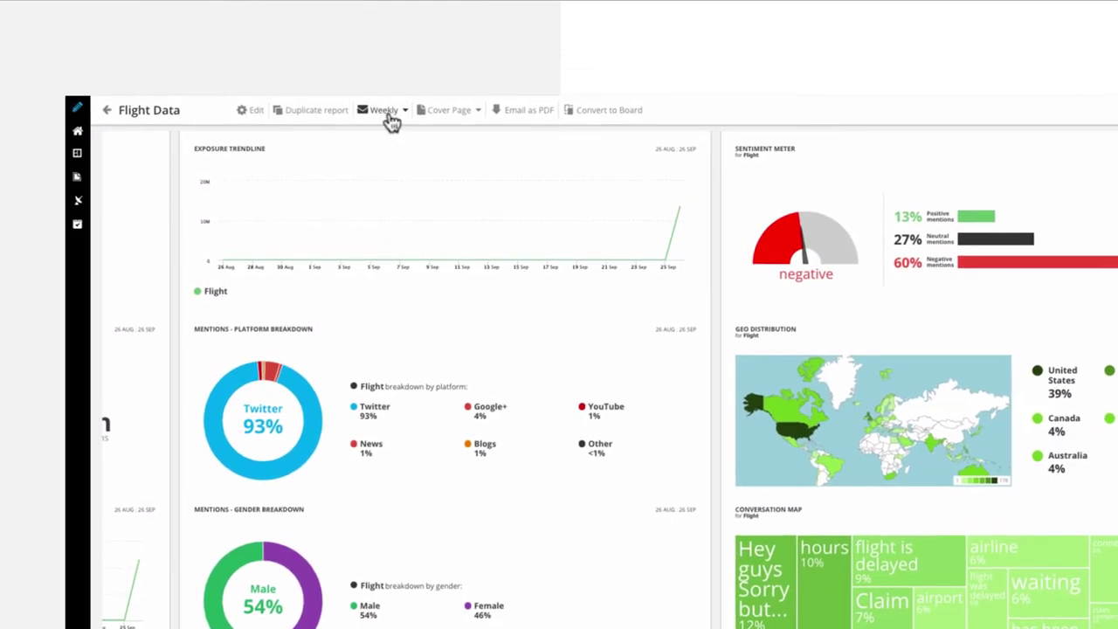
- Choose a green cover page style and keep the Weekly sending frequency
{"action": "left_click", "coordinate": [479, 113]}
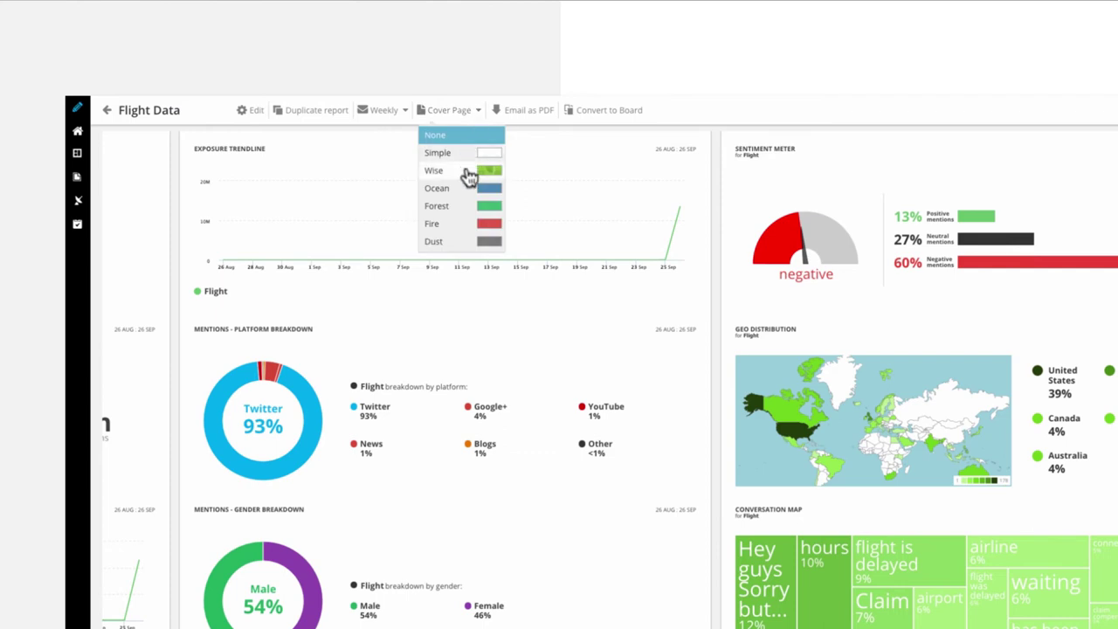
{"action": "left_click", "coordinate": [469, 181]}
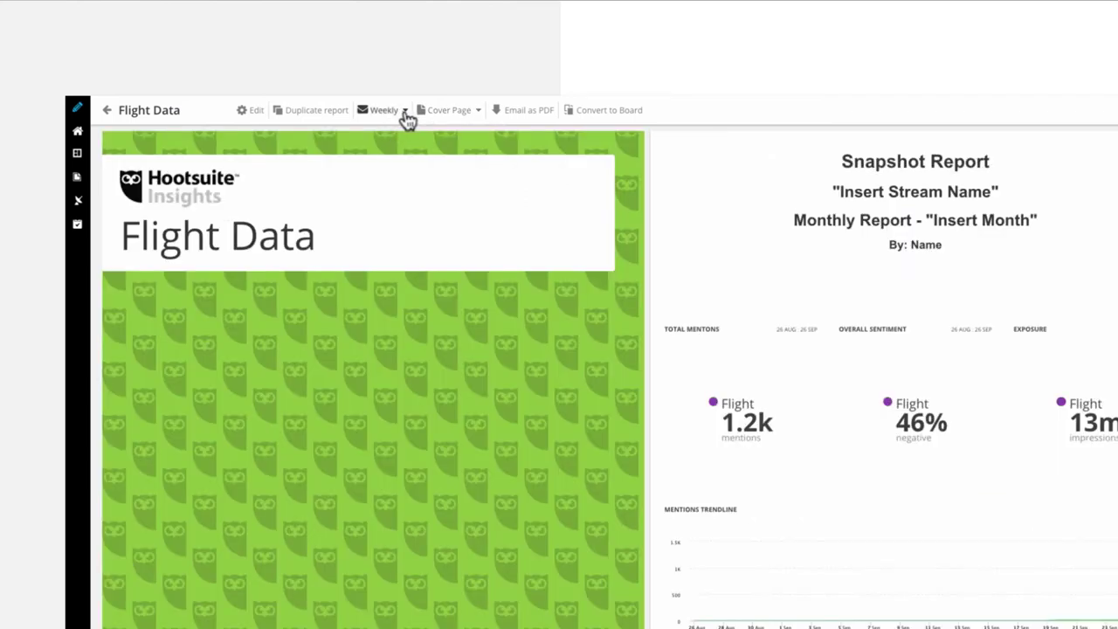
{"action": "left_click", "coordinate": [406, 113]}
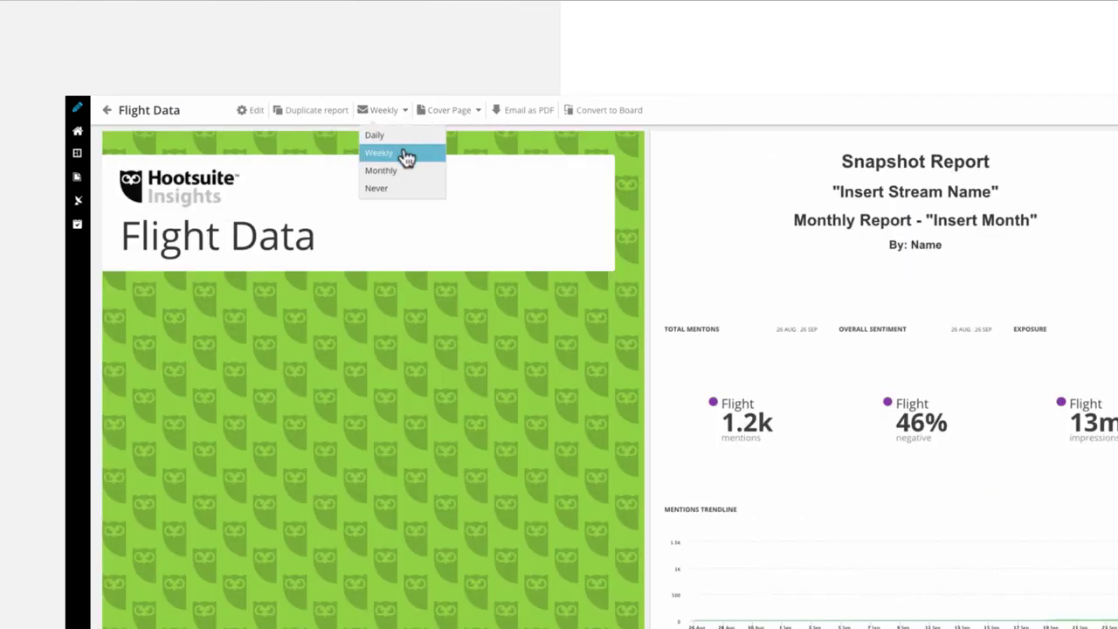
{"action": "left_click", "coordinate": [398, 189]}
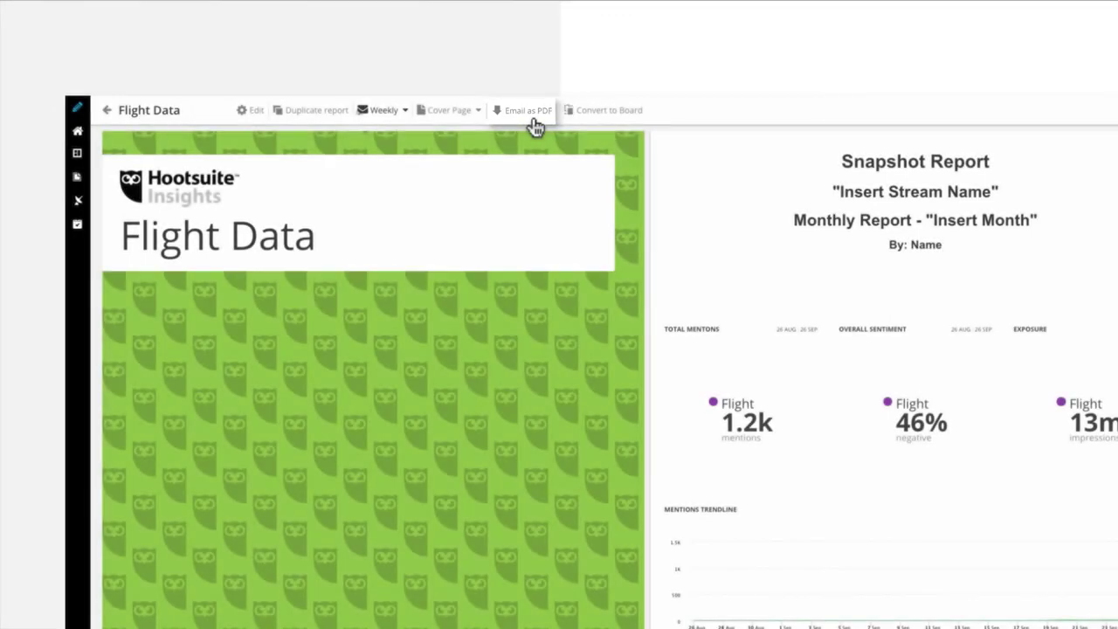
- Enter a recipient's e-mail address in the report's Recipients field and update the settings
{"action": "left_click", "coordinate": [255, 113]}
{"action": "left_click", "coordinate": [918, 253]}
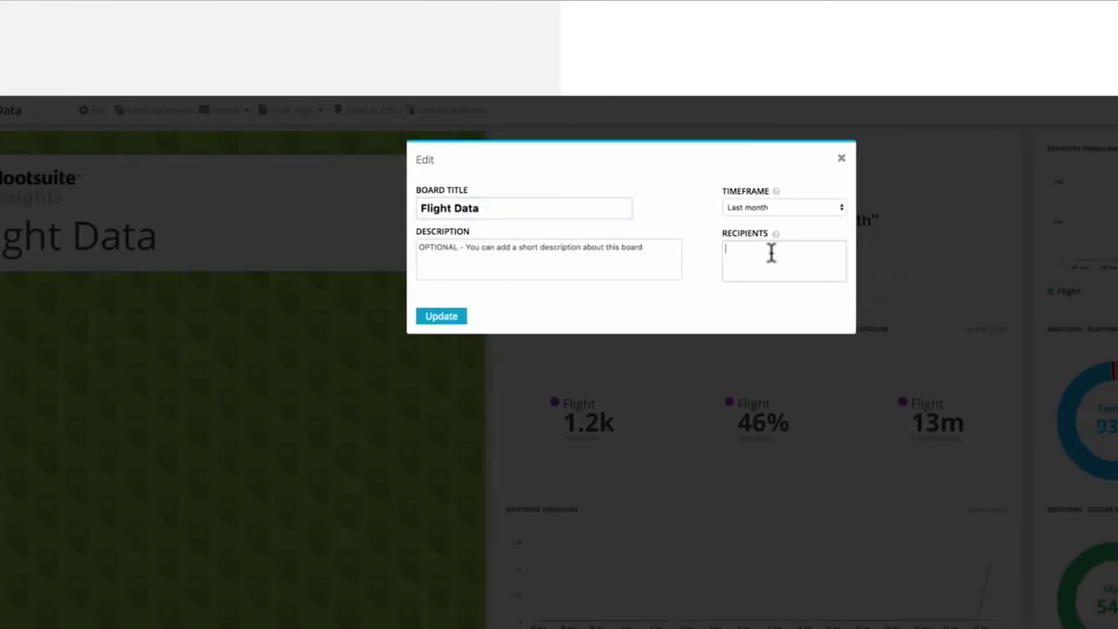
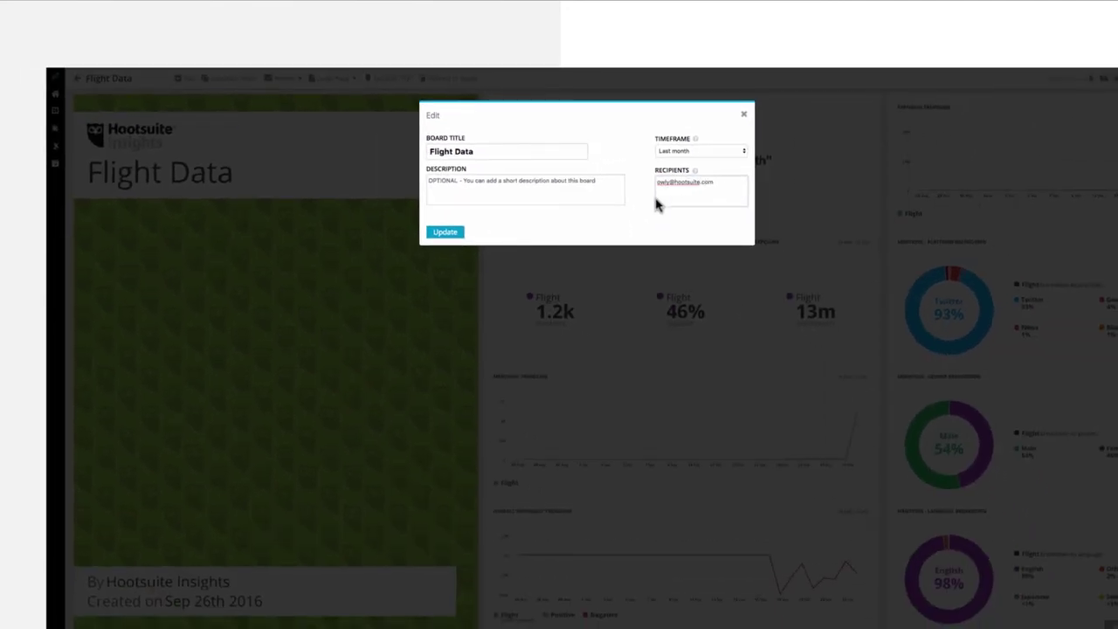
{"action": "left_click", "coordinate": [451, 235]}
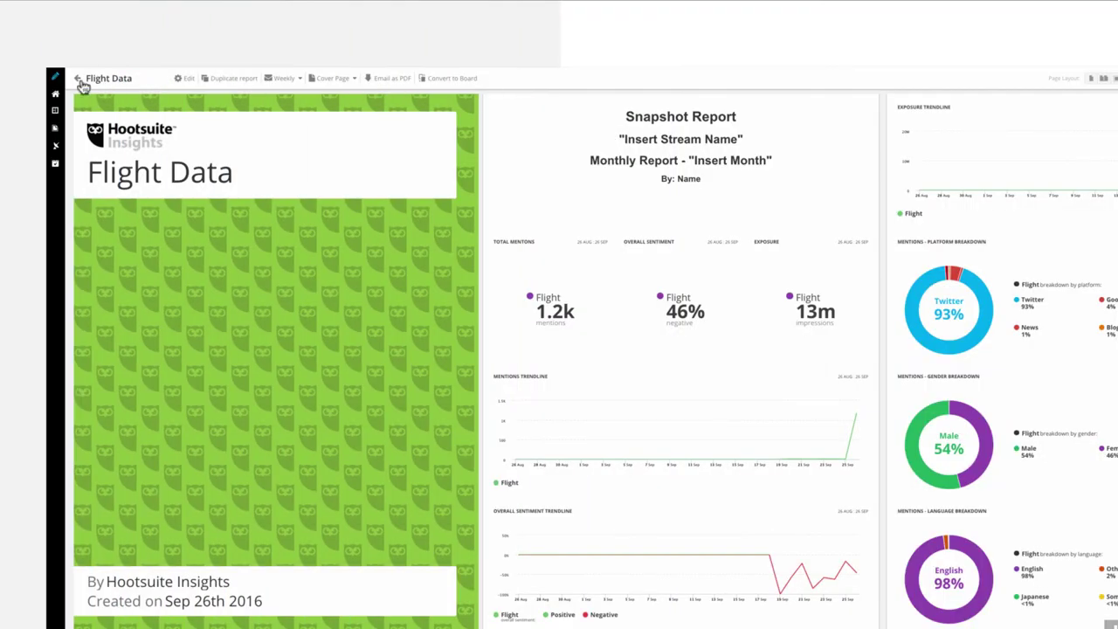
{"action": "mouse_move", "coordinate": [75, 242]}
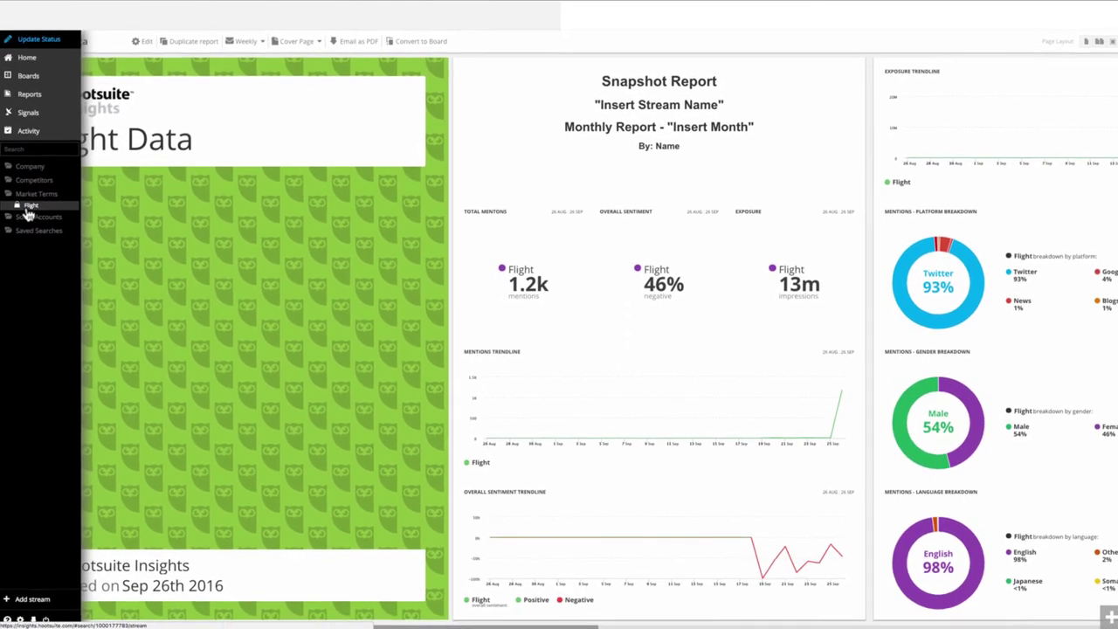
- Remove 'delayed' from the Flight stream's keywords, turn on reindexing, save and confirm with YES
{"action": "left_click", "coordinate": [29, 214]}
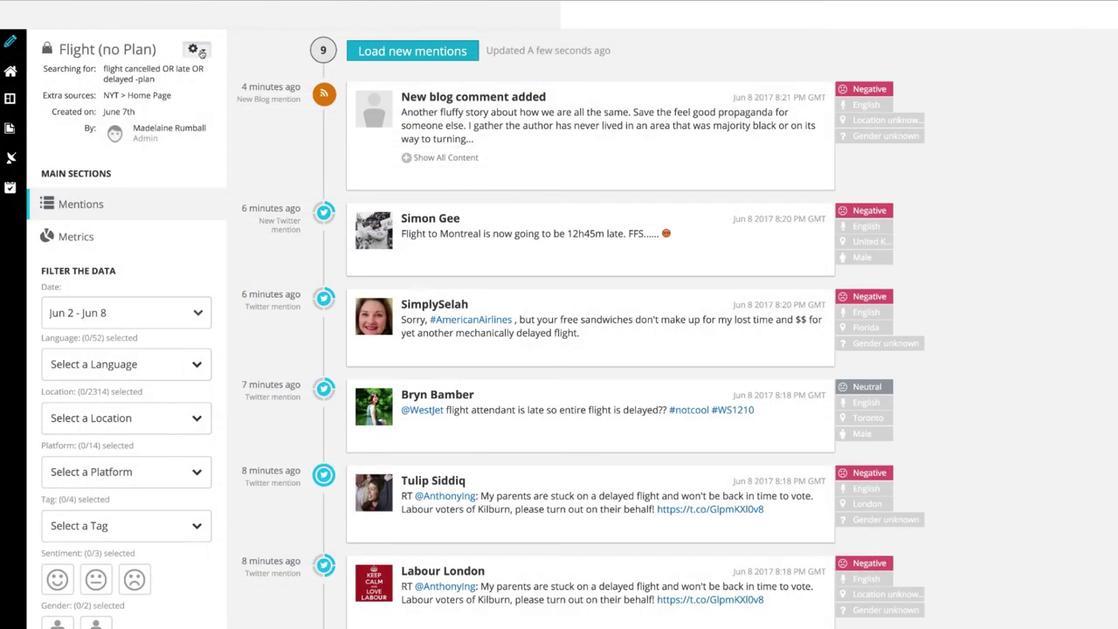
{"action": "left_click", "coordinate": [194, 49]}
{"action": "left_click", "coordinate": [182, 58]}
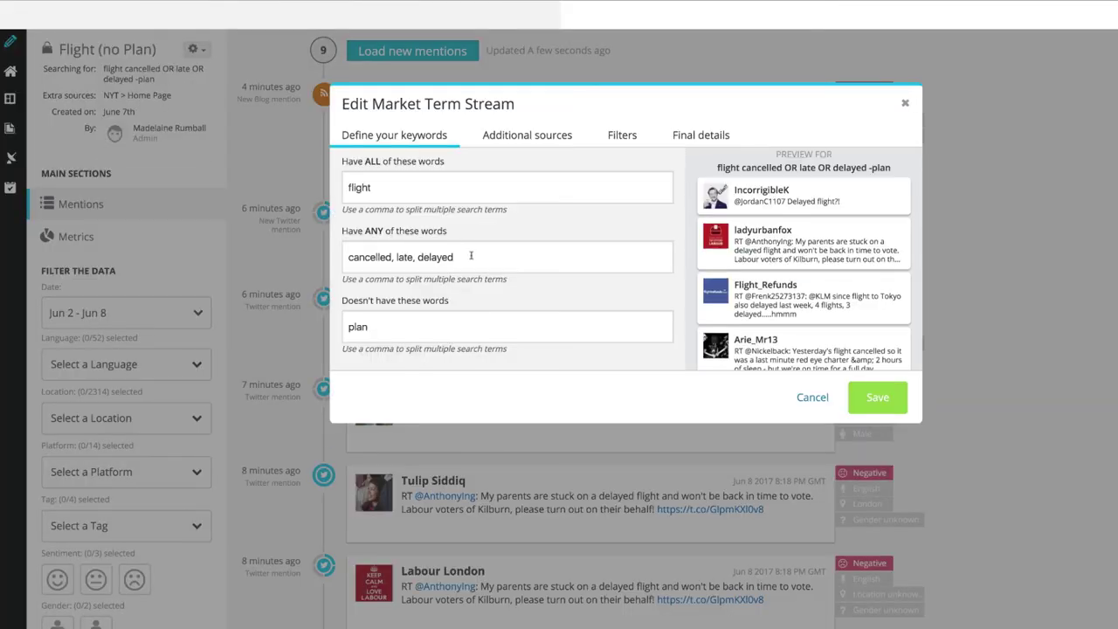
{"action": "left_click_drag", "start_coordinate": [471, 256], "coordinate": [418, 257]}
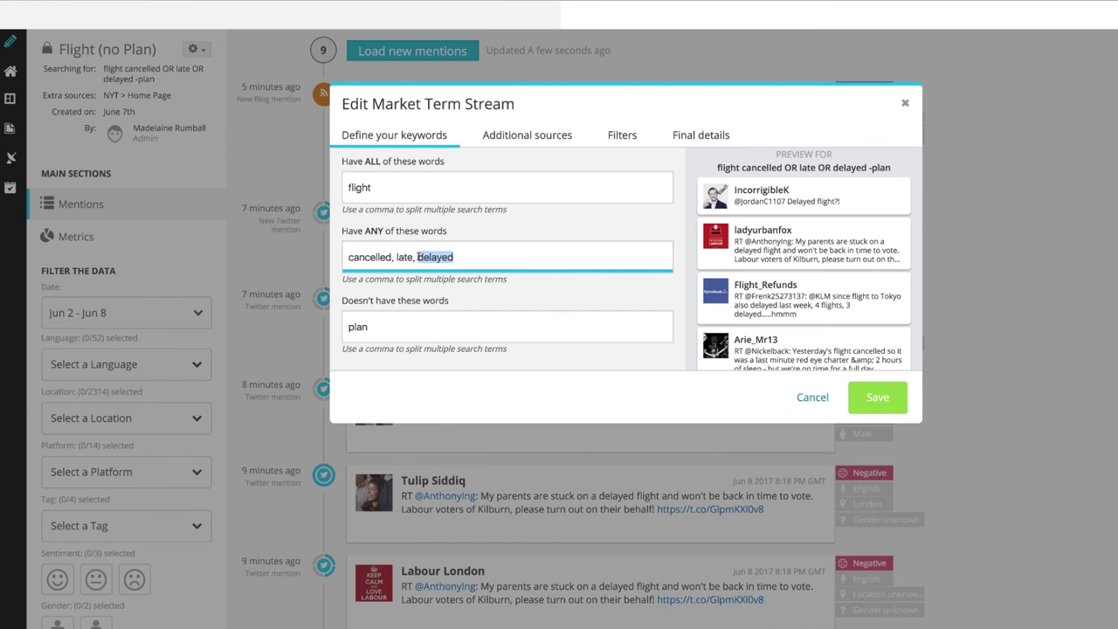
{"action": "key", "text": "BackSpace"}
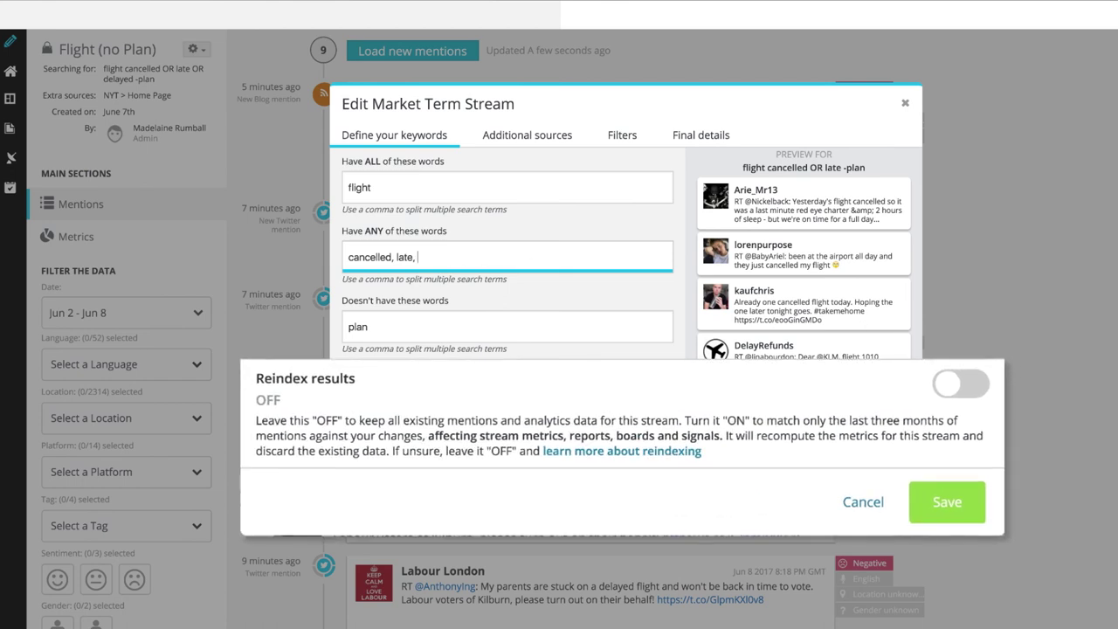
{"action": "left_click", "coordinate": [951, 388]}
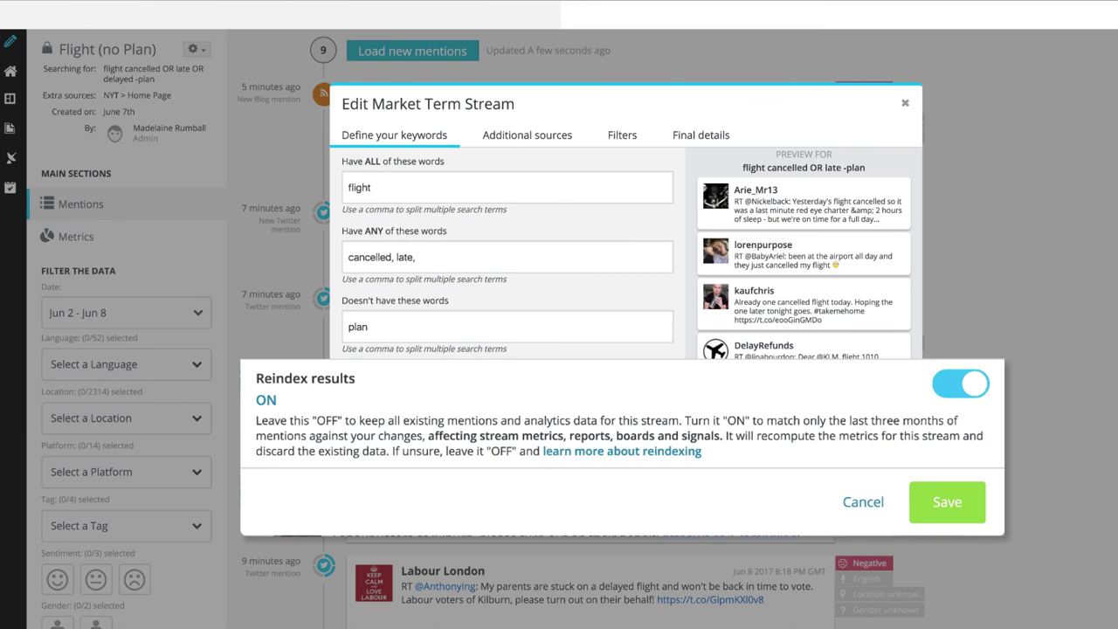
{"action": "left_click", "coordinate": [949, 505]}
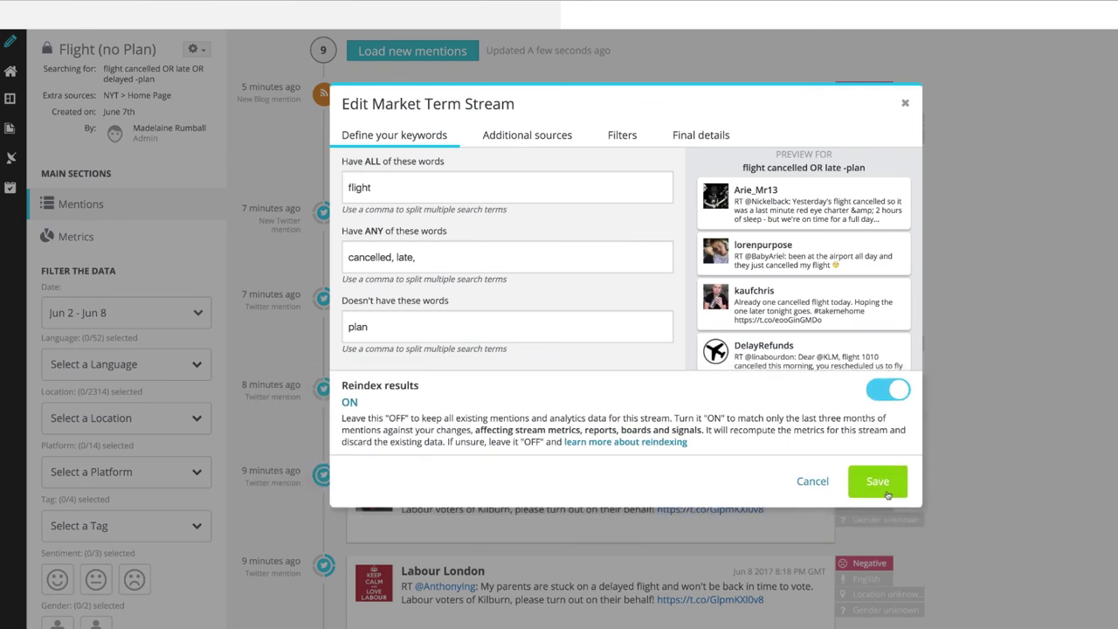
{"action": "type", "text": "YES"}
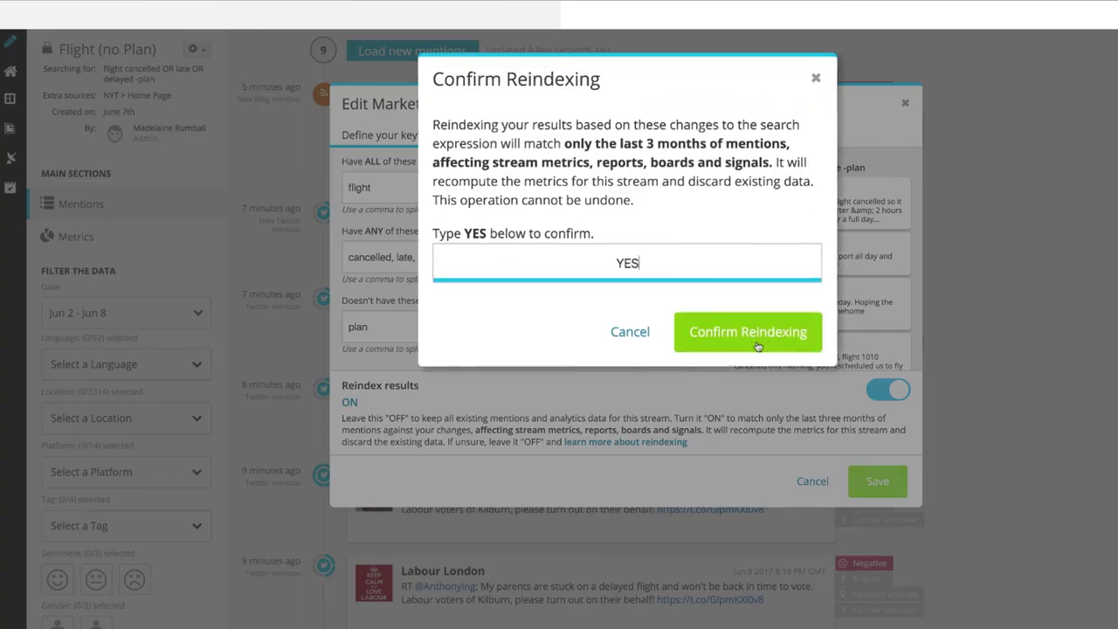